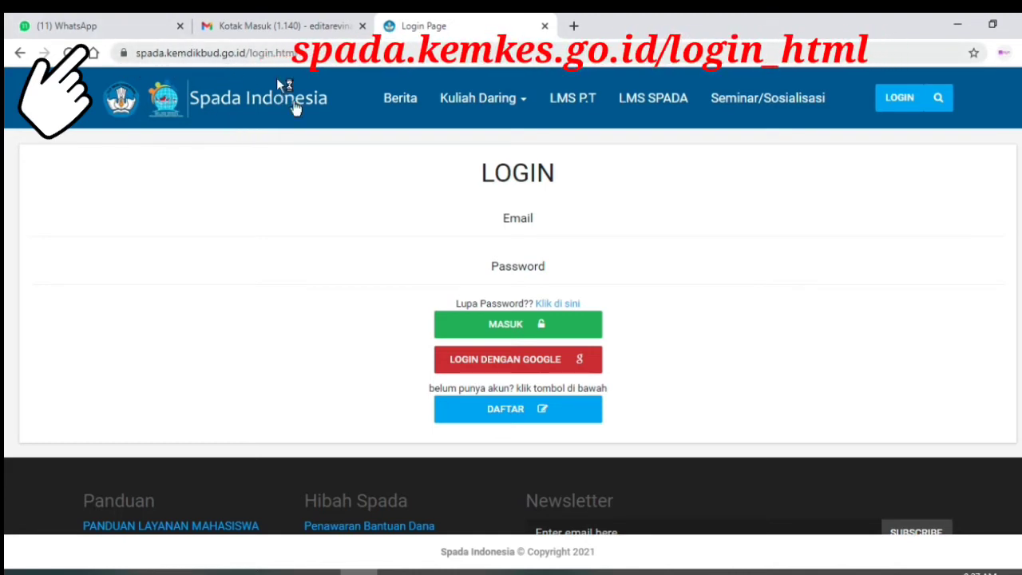
# - Open the Spada registration form with the DAFTAR button on the login page
pyautogui.click(503, 413)
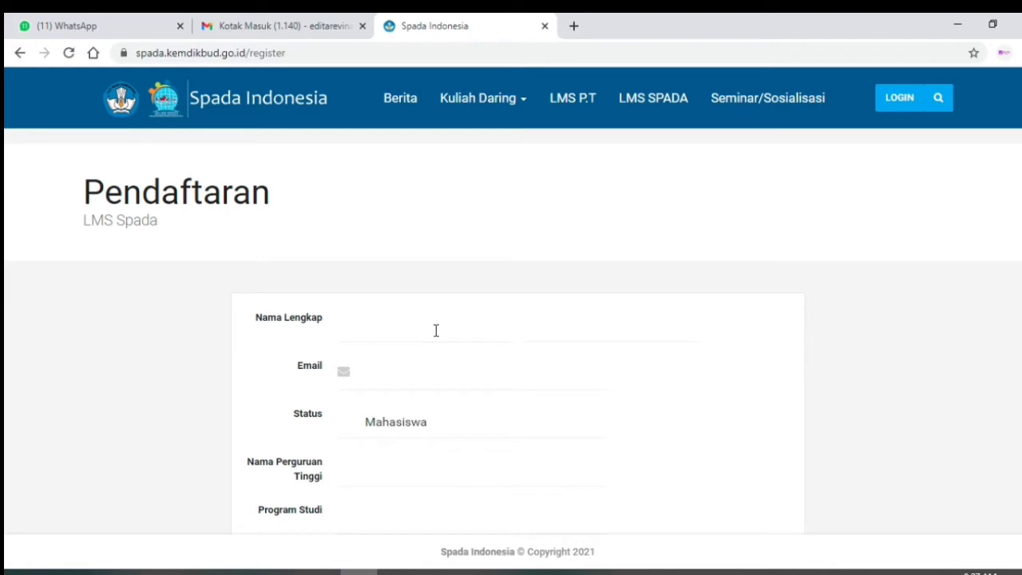
# - Enter the lecturer's full name, paste the e-mail address, and open the Status list
pyautogui.scroll(-3, 431, 304)
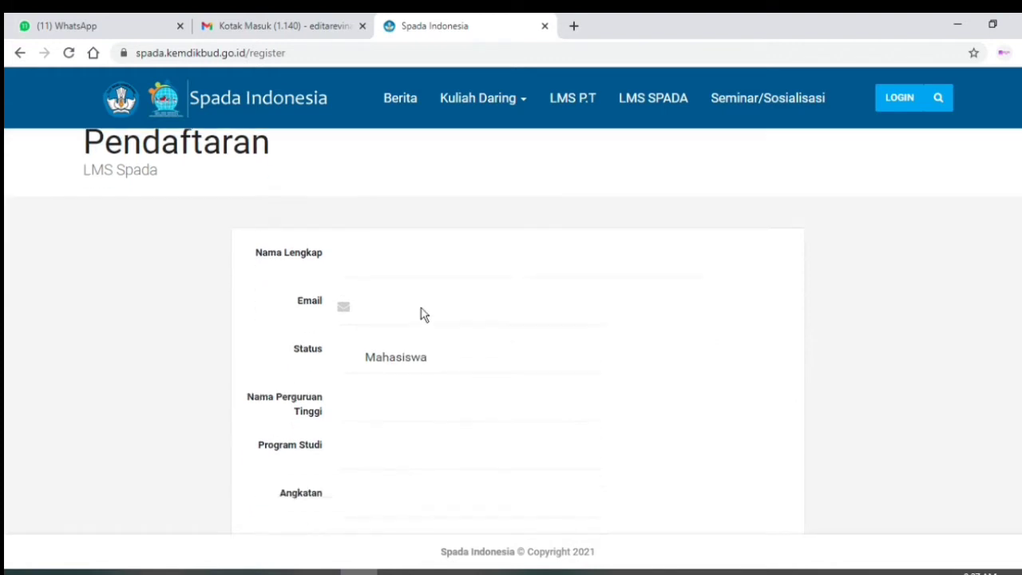
pyautogui.scroll(2, 395, 299)
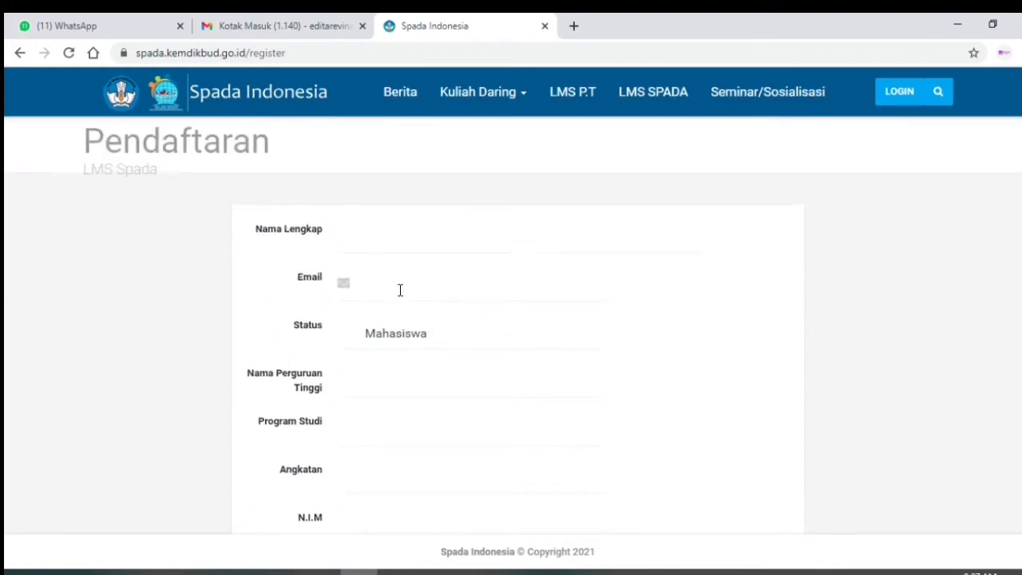
pyautogui.click(352, 231)
pyautogui.write('Edita')
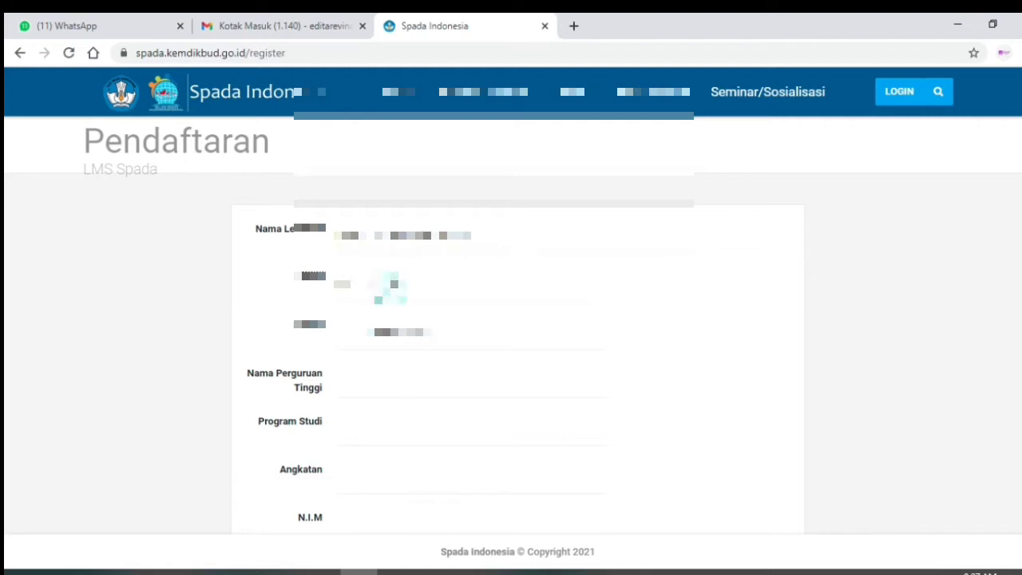
pyautogui.hotkey('ctrl', 'v')
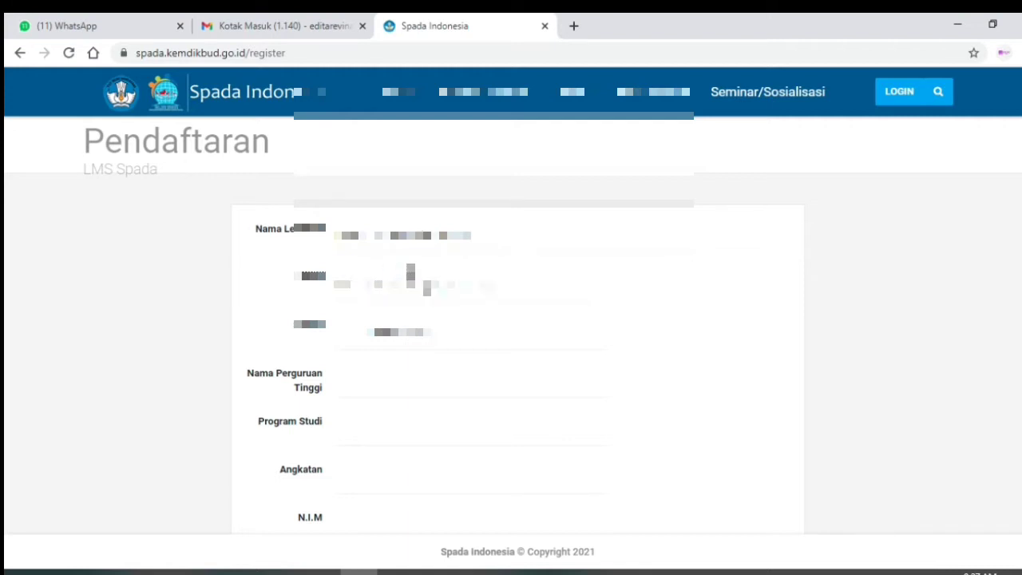
pyautogui.click(423, 343)
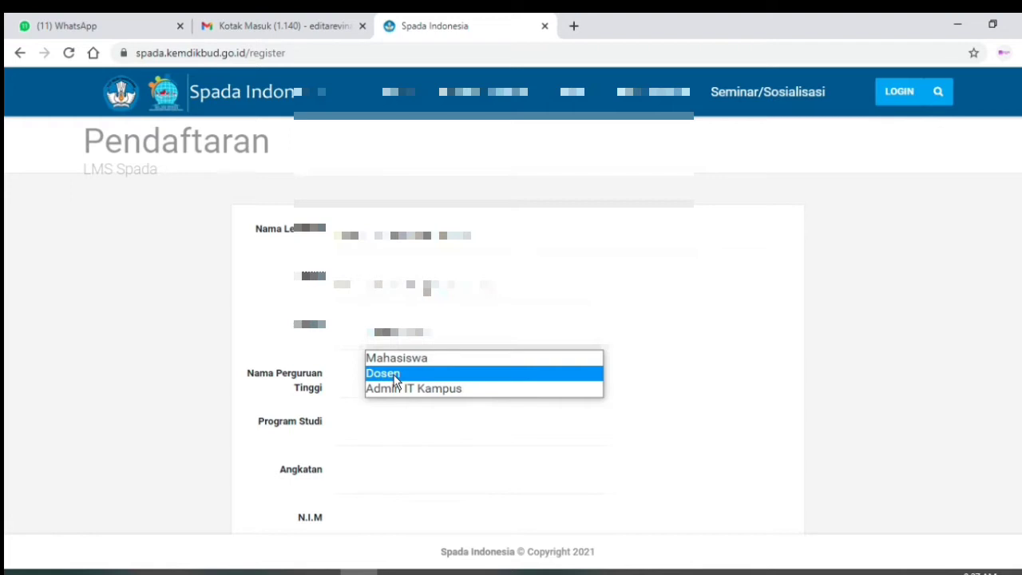
# - Set Status to Dosen and pick the institution from the name suggestions
pyautogui.click(395, 381)
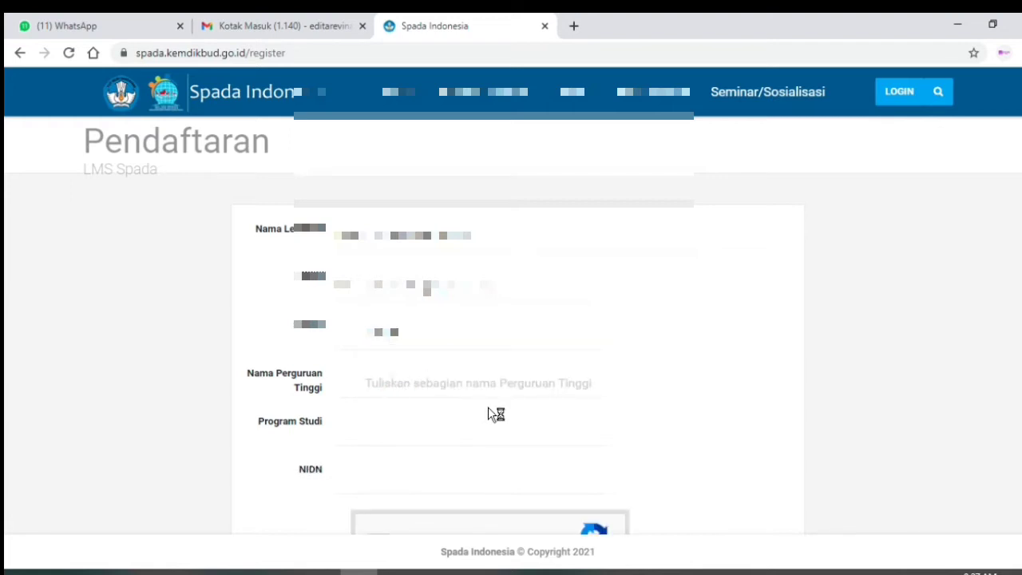
pyautogui.scroll(-1, 491, 411)
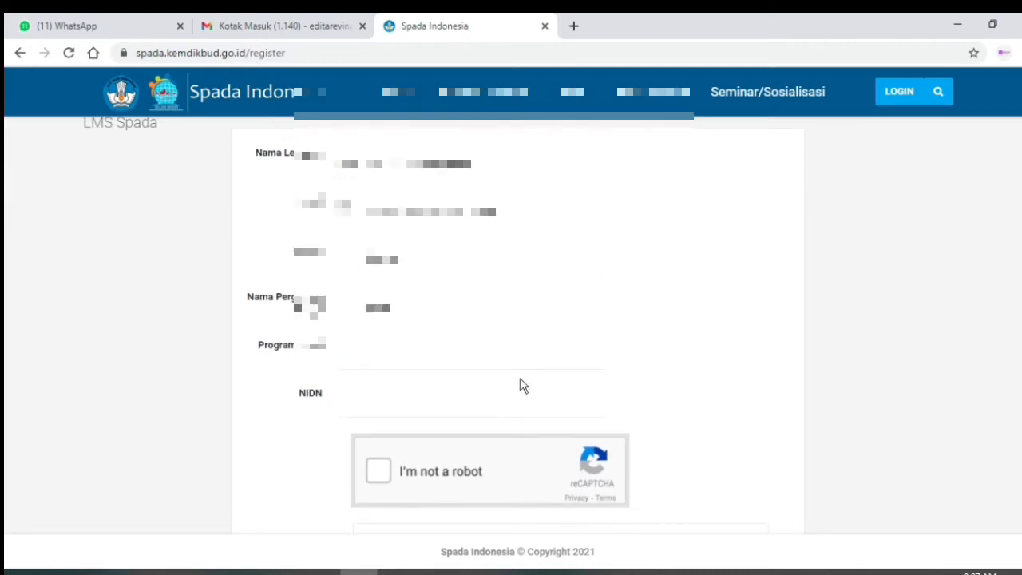
pyautogui.write('ersitas')
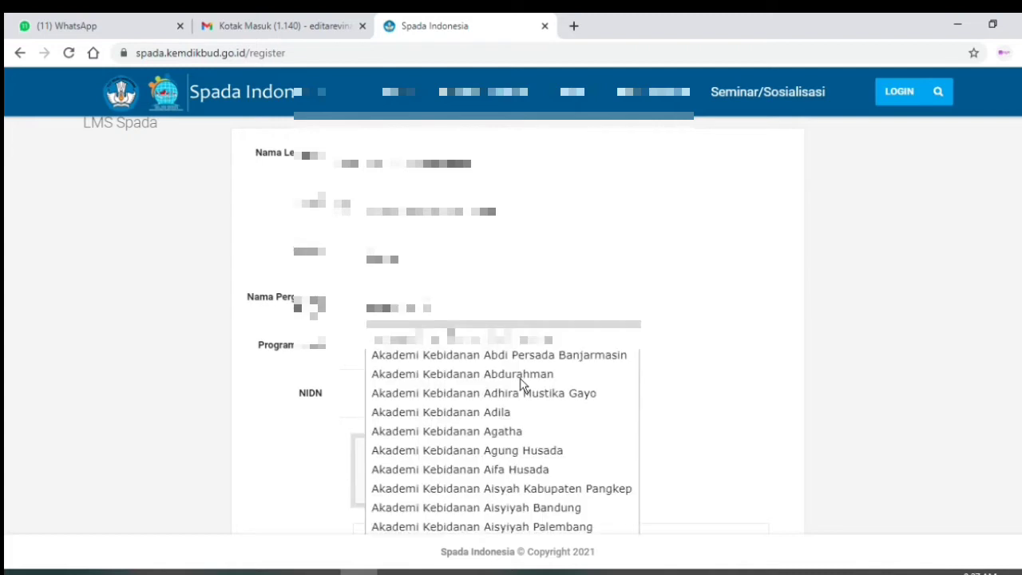
pyautogui.write('s')
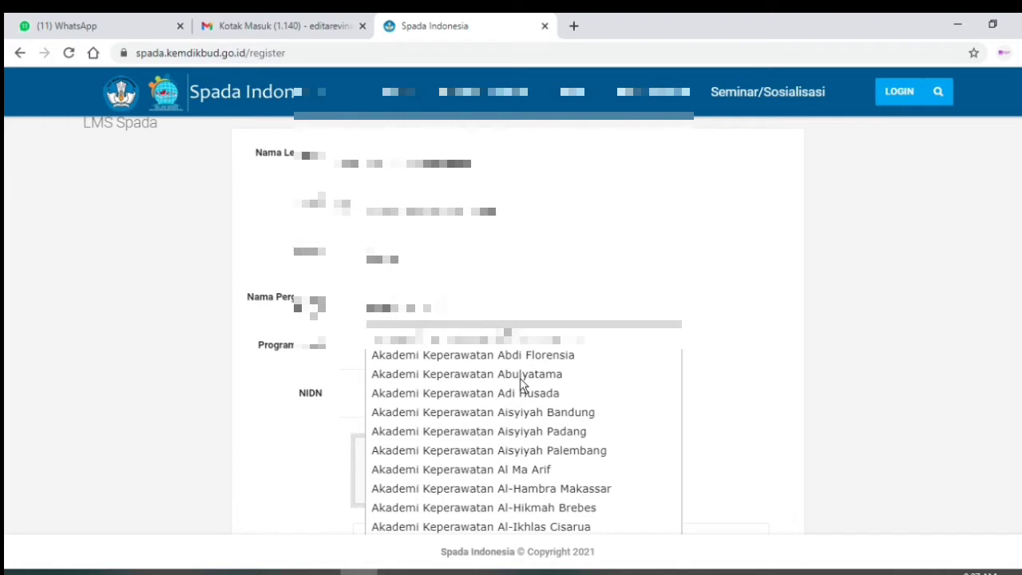
pyautogui.press('BackSpace')
pyautogui.press('BackSpace')
pyautogui.press('BackSpace')
pyautogui.press('BackSpace')
pyautogui.press('BackSpace')
pyautogui.press('BackSpace')
pyautogui.press('BackSpace')
pyautogui.press('BackSpace')
pyautogui.press('BackSpace')
pyautogui.press('BackSpace')
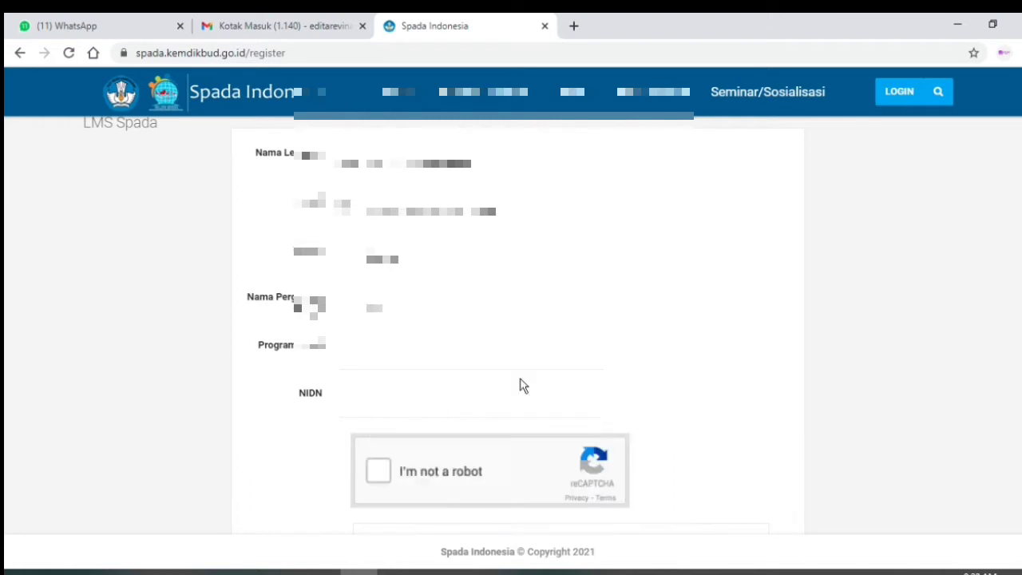
pyautogui.write('an')
pyautogui.click(520, 375)
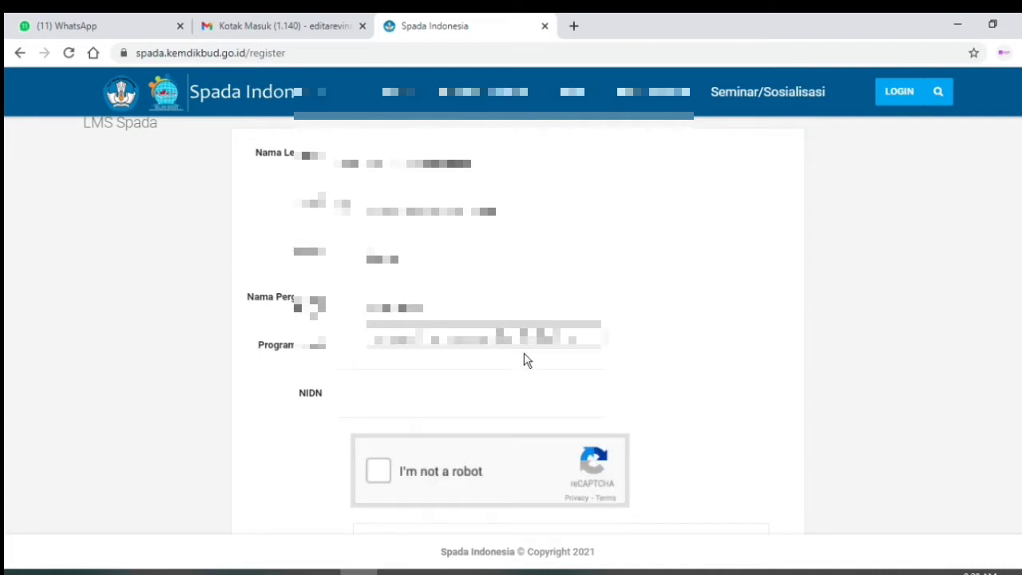
# - Choose D3 Keperawatan as the study programme and start entering the lecturer's NIDN
pyautogui.click(395, 358)
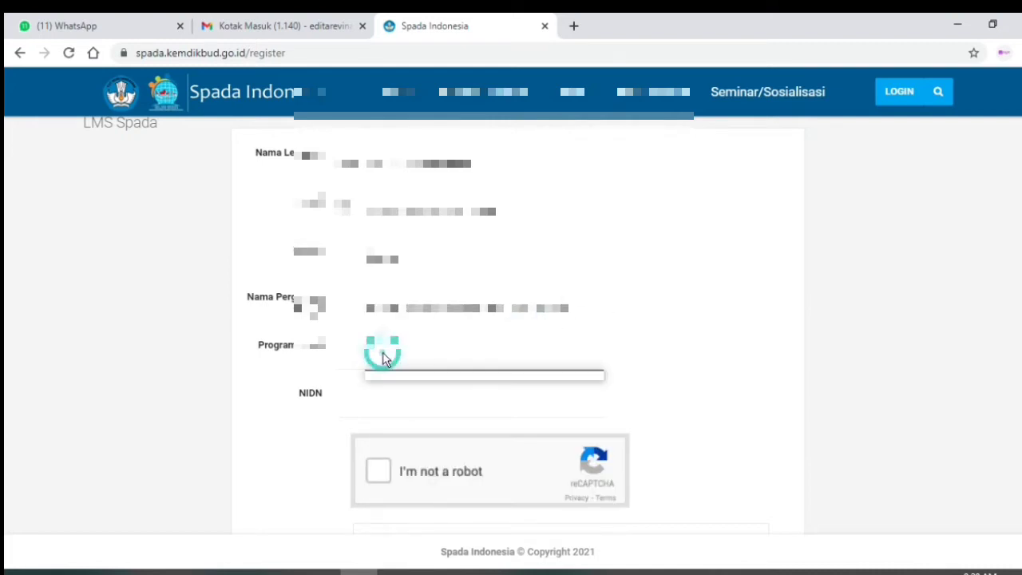
pyautogui.click(387, 380)
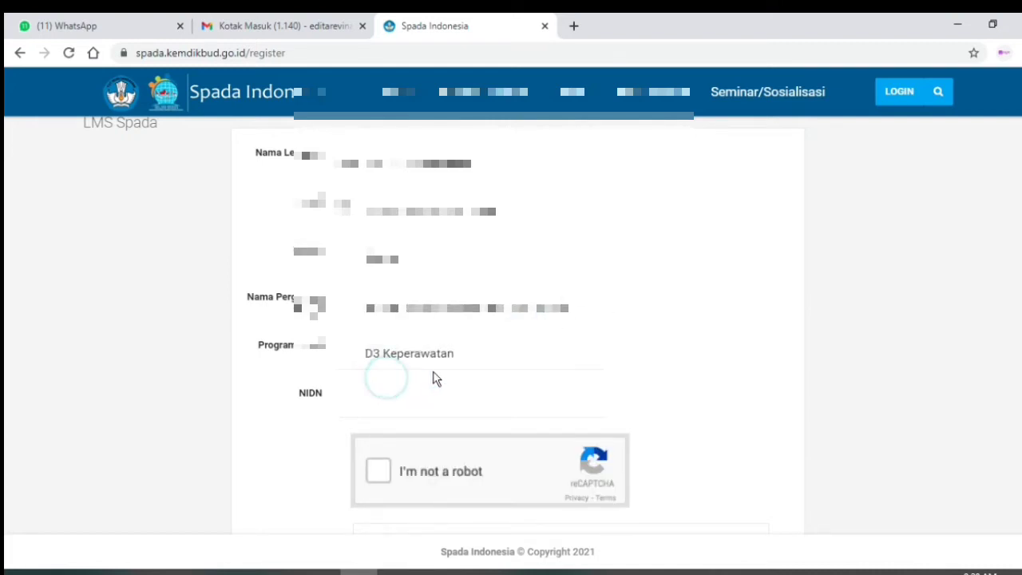
pyautogui.scroll(-1, 435, 377)
pyautogui.click(386, 320)
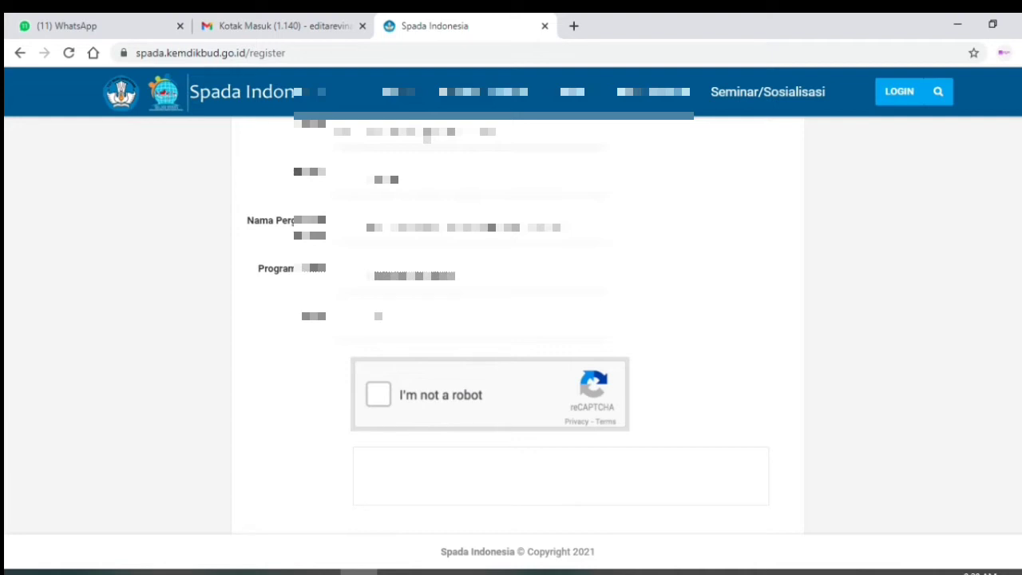
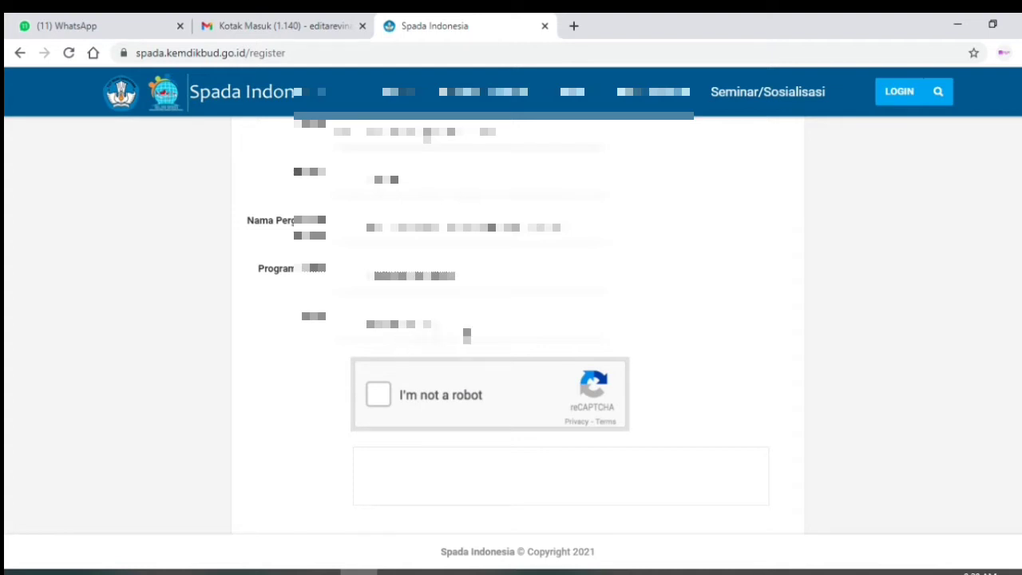
# - Scroll through the form to review Akademi Keperawatan Bunda Delima, D3 Keperawatan and the NIDN
pyautogui.scroll(1, 535, 312)
pyautogui.scroll(1, 541, 347)
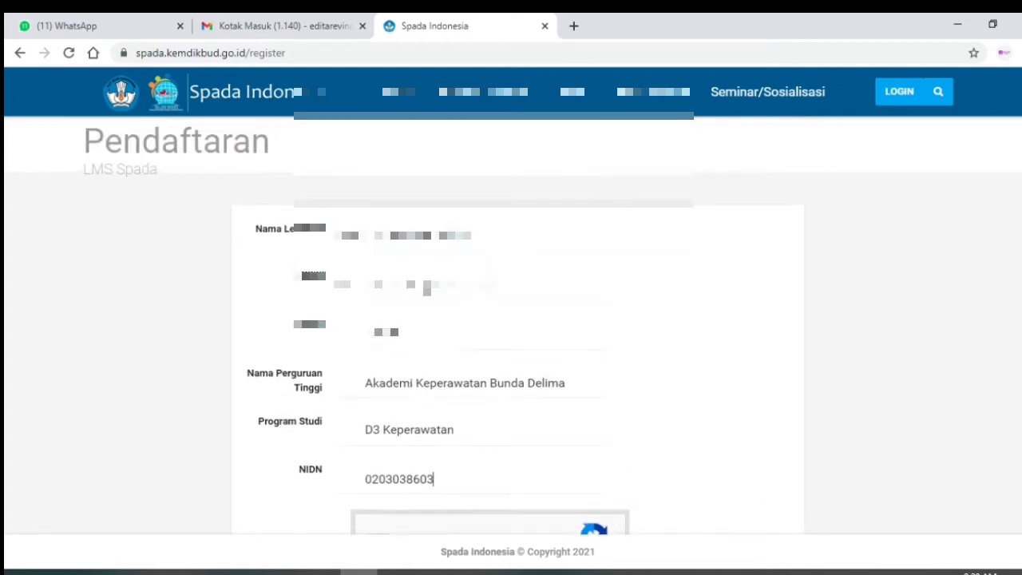
pyautogui.scroll(-2, 472, 381)
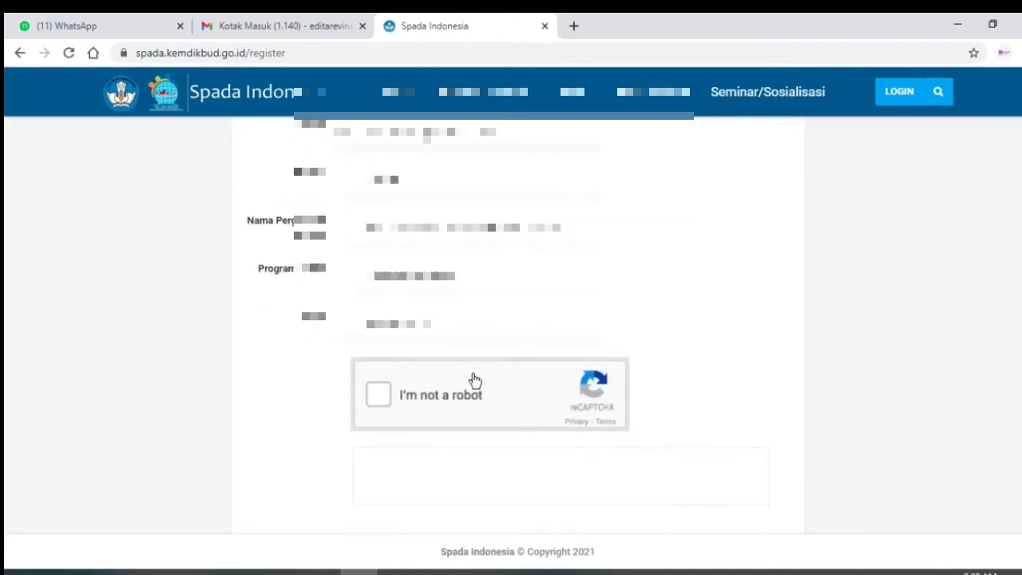
# - Tick the 'I'm not a robot' check and submit the registration with SIMPAN
pyautogui.click(380, 396)
pyautogui.click(426, 404)
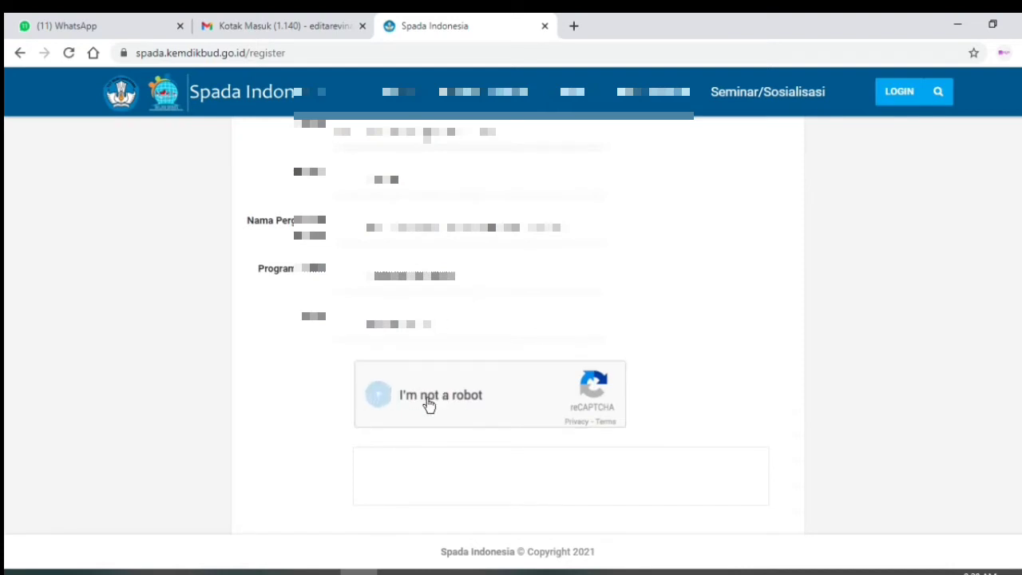
pyautogui.scroll(2, 707, 401)
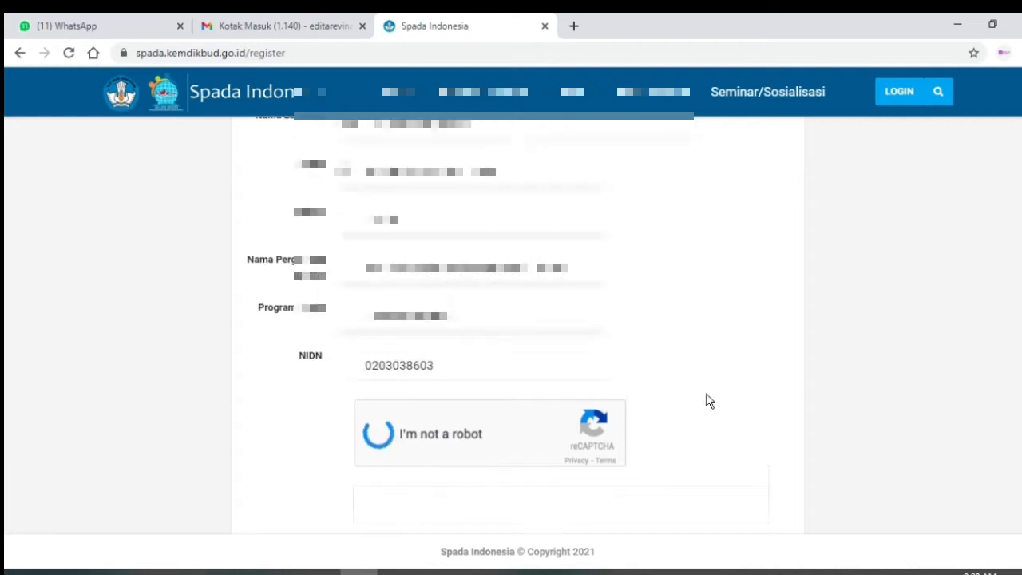
pyautogui.scroll(-2, 708, 401)
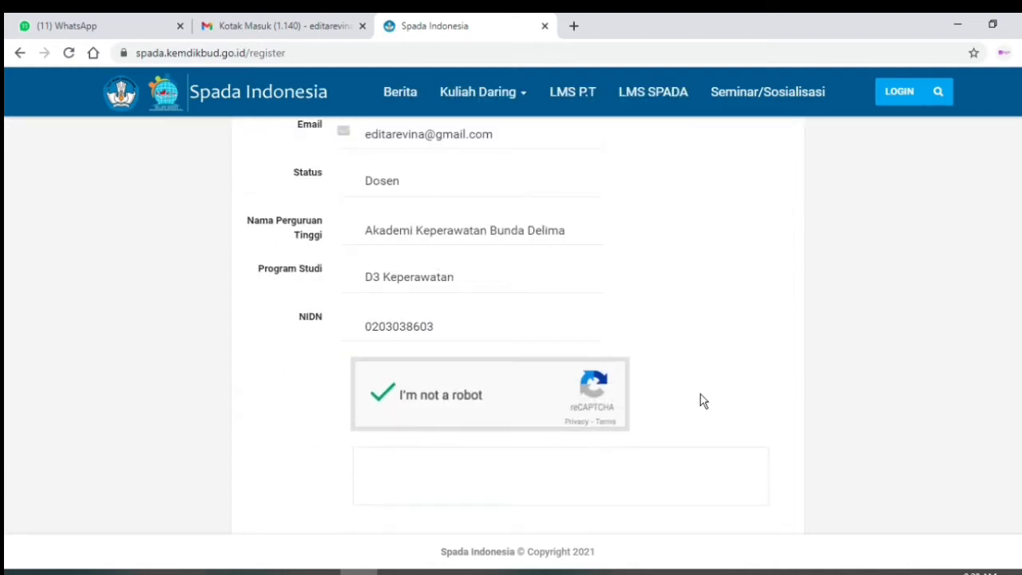
pyautogui.scroll(-2, 686, 402)
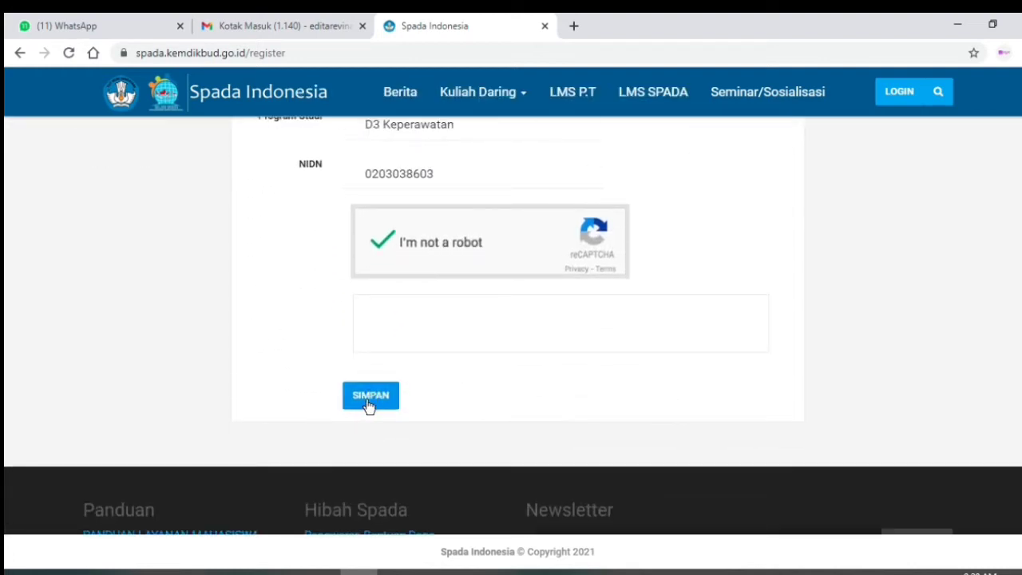
pyautogui.click(371, 396)
pyautogui.scroll(2, 485, 394)
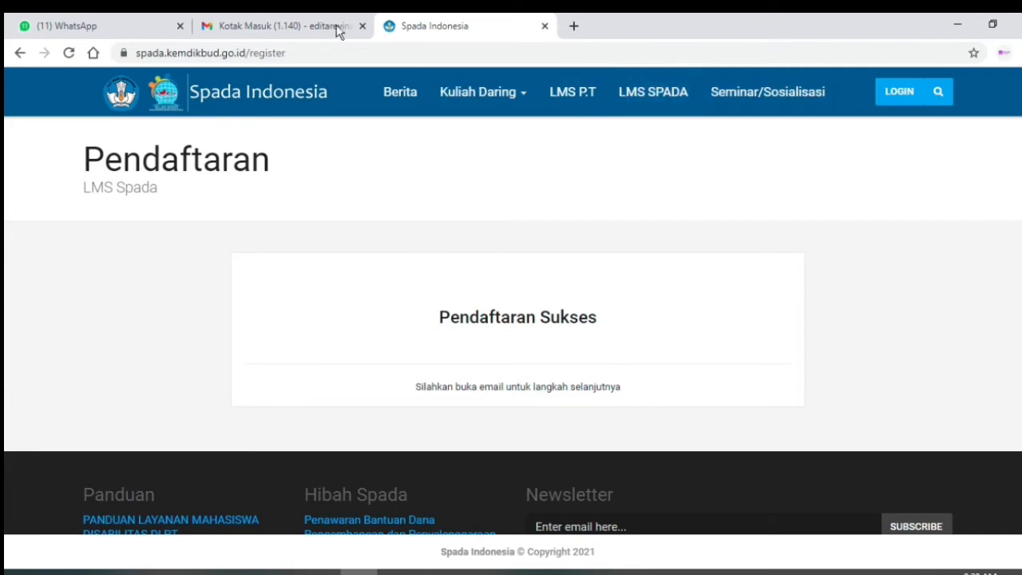
# - In the Gmail tab, refresh the inbox and open the 'Konfirmasi Pendaftaran Spada Indonesia' e-mail
pyautogui.click(286, 28)
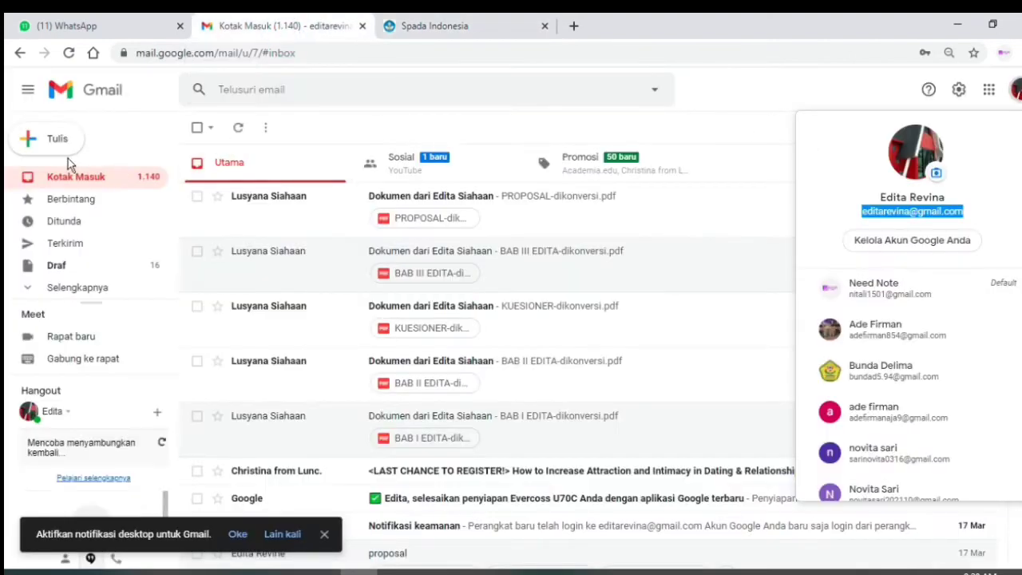
pyautogui.click(651, 136)
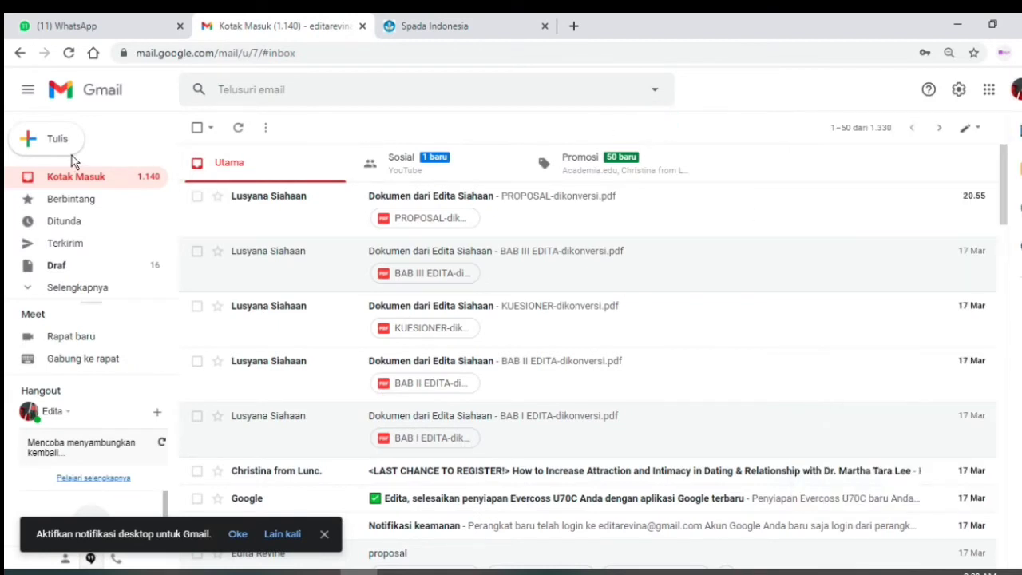
pyautogui.click(67, 54)
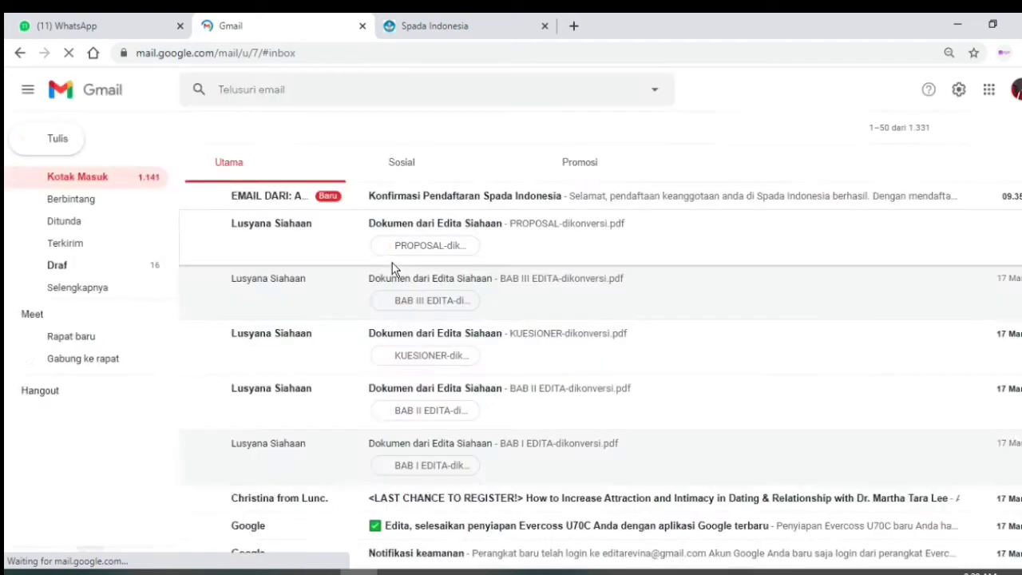
pyautogui.click(432, 212)
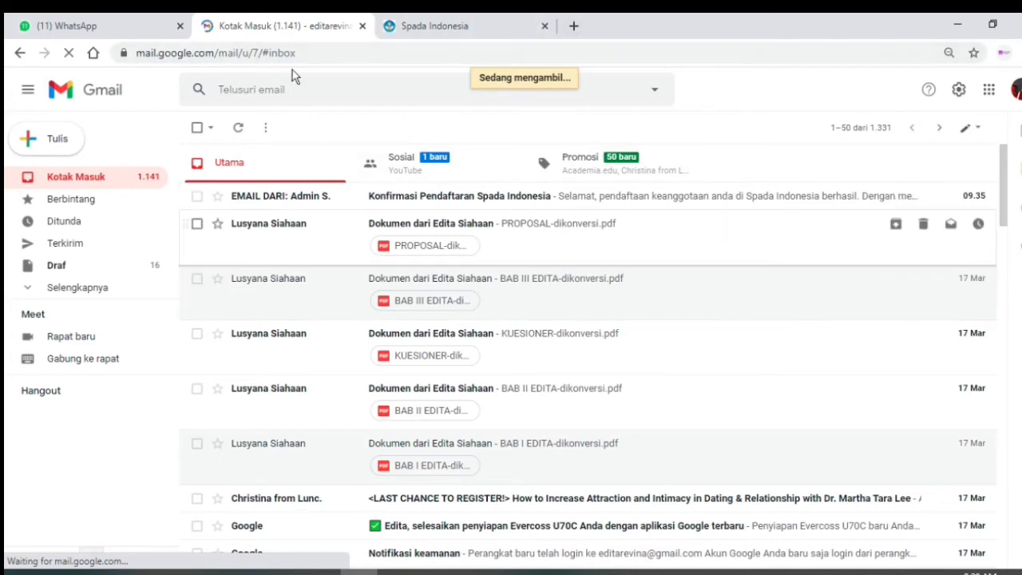
# - Open the Spada confirmation e-mail and follow its 'di sini' link to the Set Password page
pyautogui.click(469, 28)
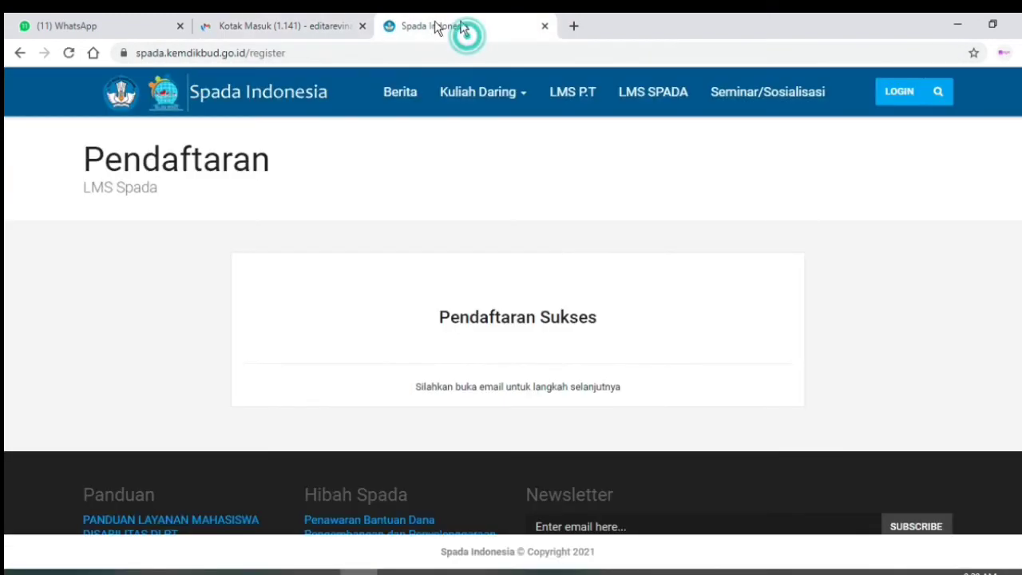
pyautogui.click(296, 28)
pyautogui.click(368, 196)
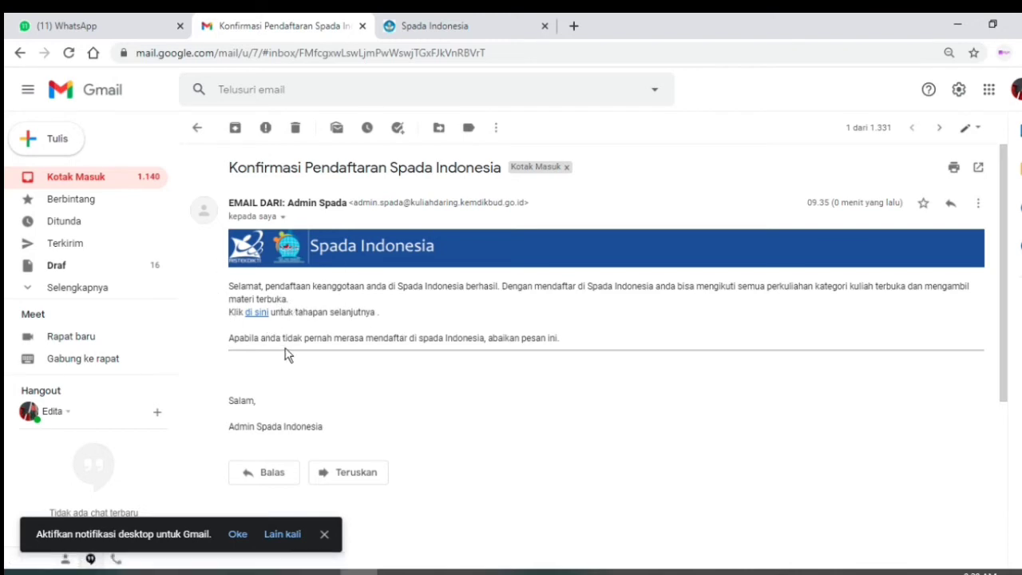
pyautogui.click(255, 315)
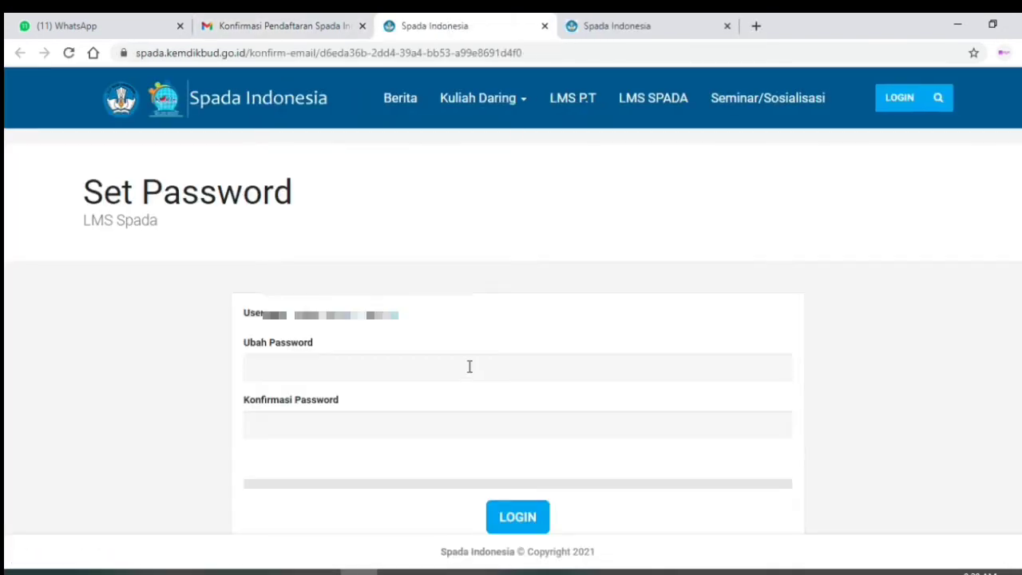
# - Fill both password fields with Chrome's suggested strong password
pyautogui.click(305, 364)
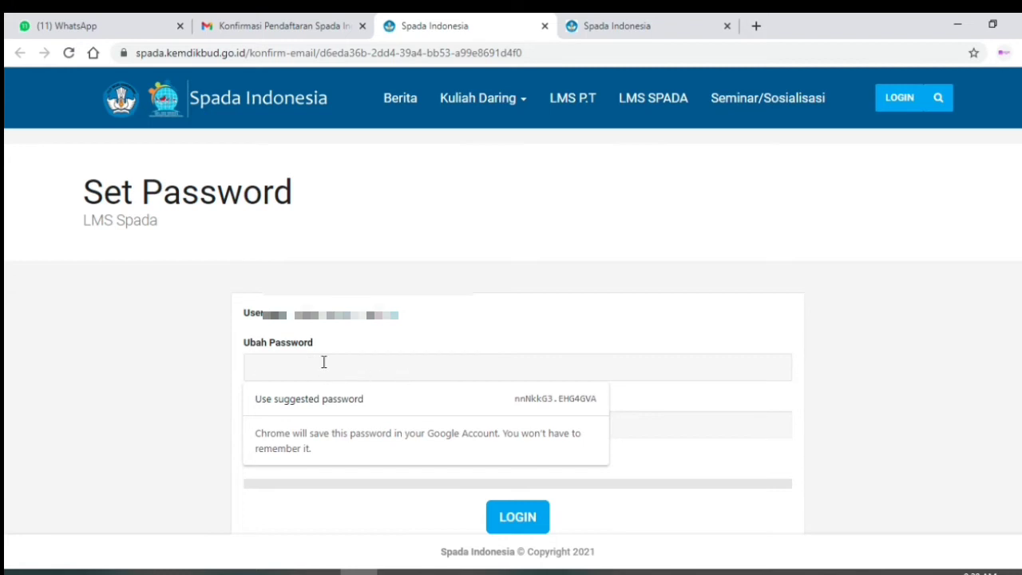
pyautogui.click(265, 24)
pyautogui.click(439, 26)
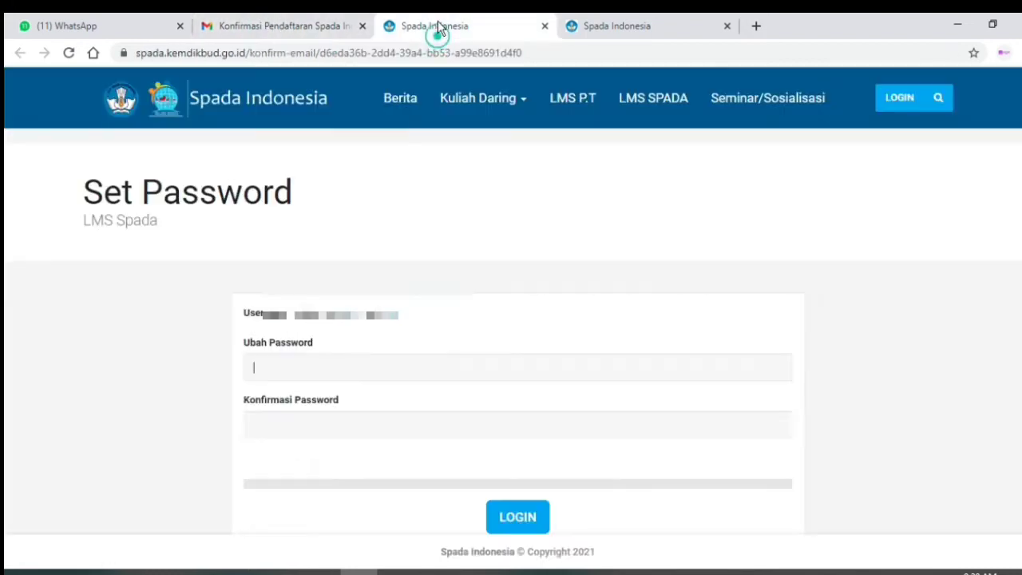
pyautogui.click(269, 368)
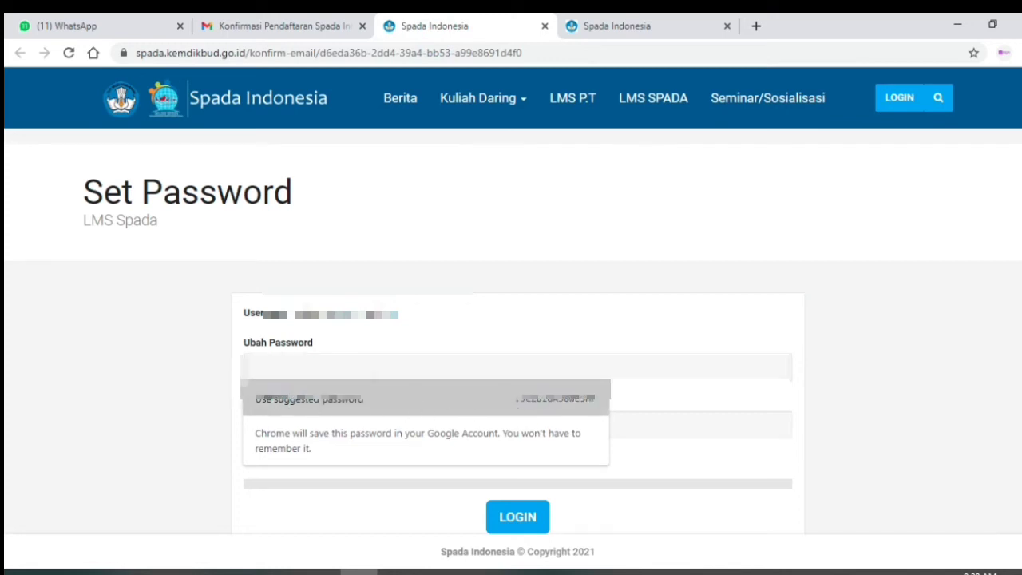
pyautogui.click(563, 403)
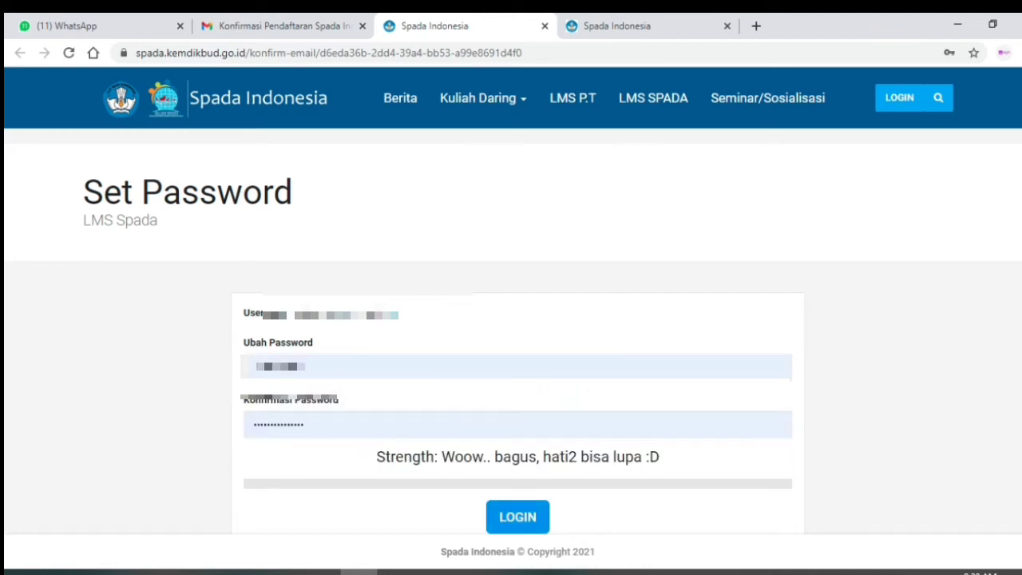
pyautogui.click(327, 368)
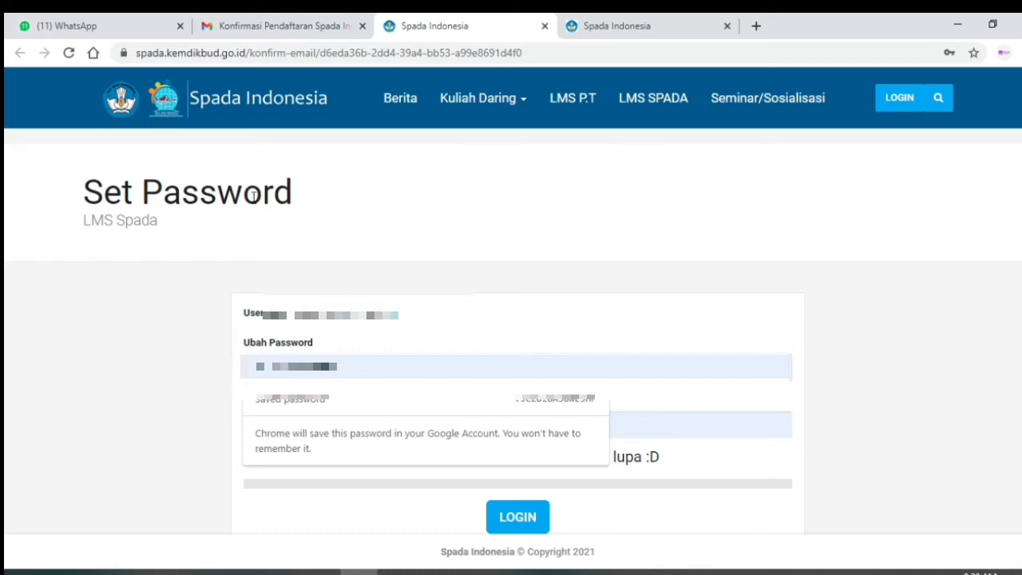
# - Capture a screenshot of the password form area and copy it
pyautogui.press('Print')
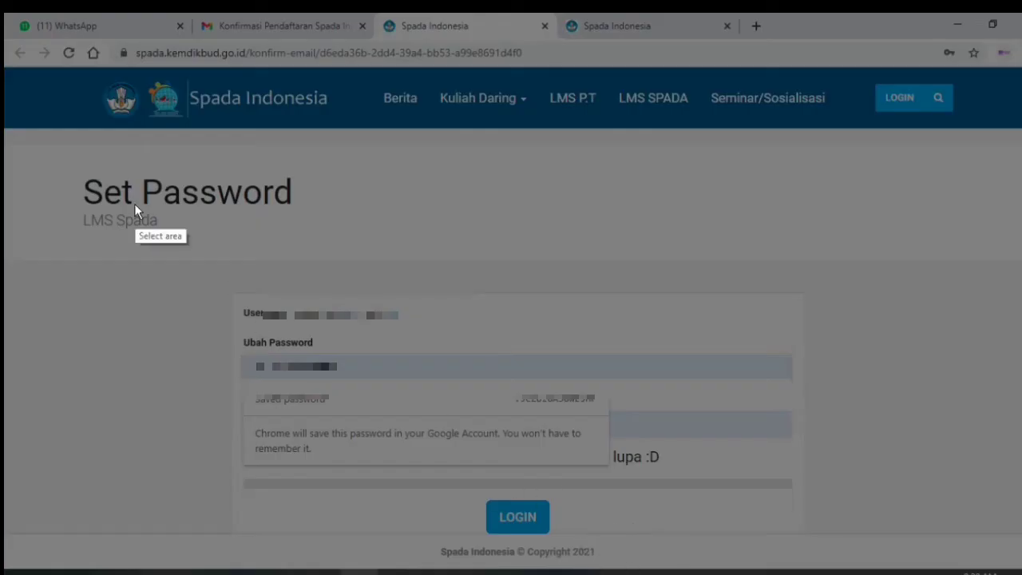
pyautogui.moveTo(189, 246); pyautogui.dragTo(651, 477)
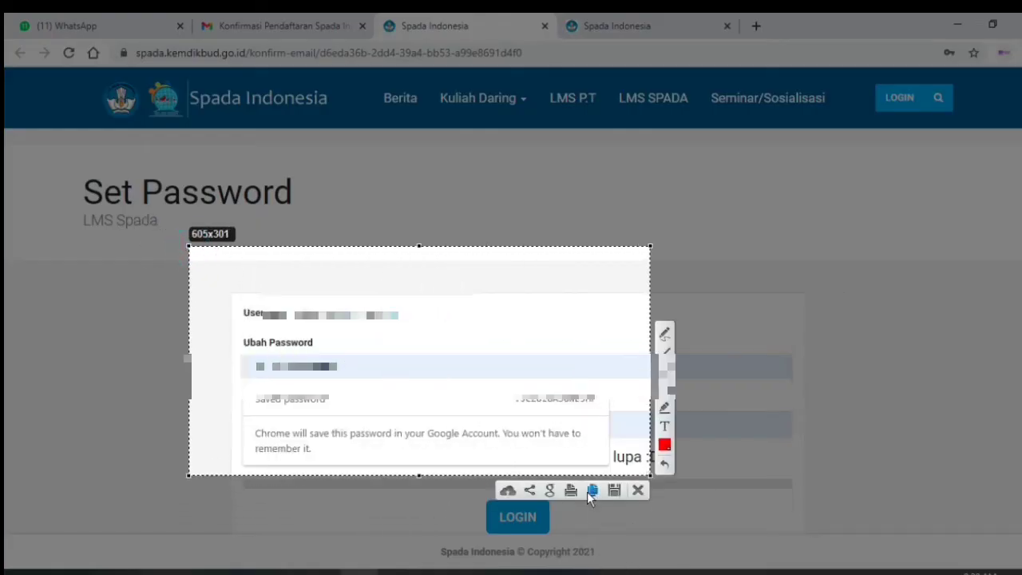
pyautogui.click(588, 492)
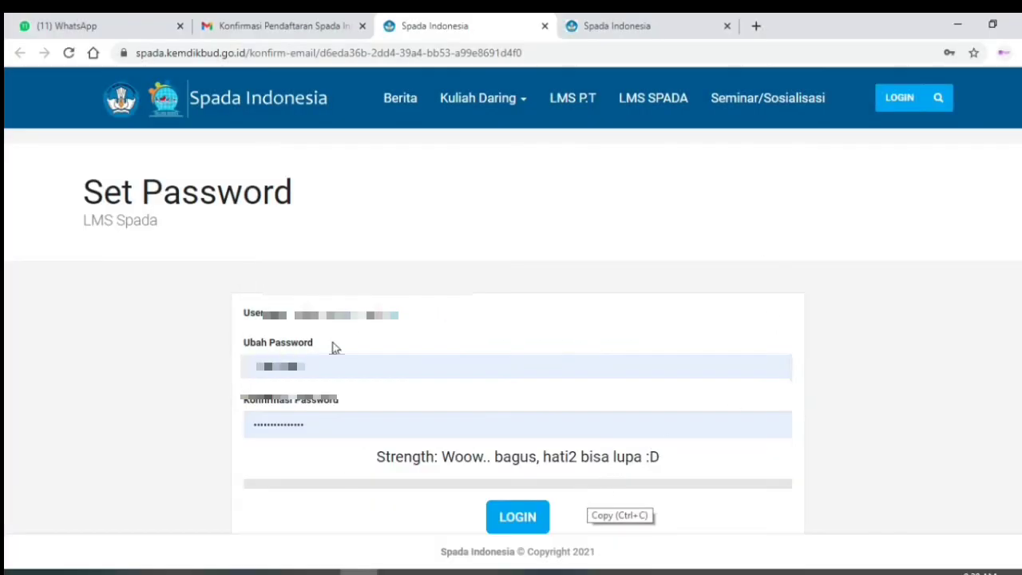
# - Save the new password with LOGIN and dismiss the profile photo reminder with OK
pyautogui.click(503, 521)
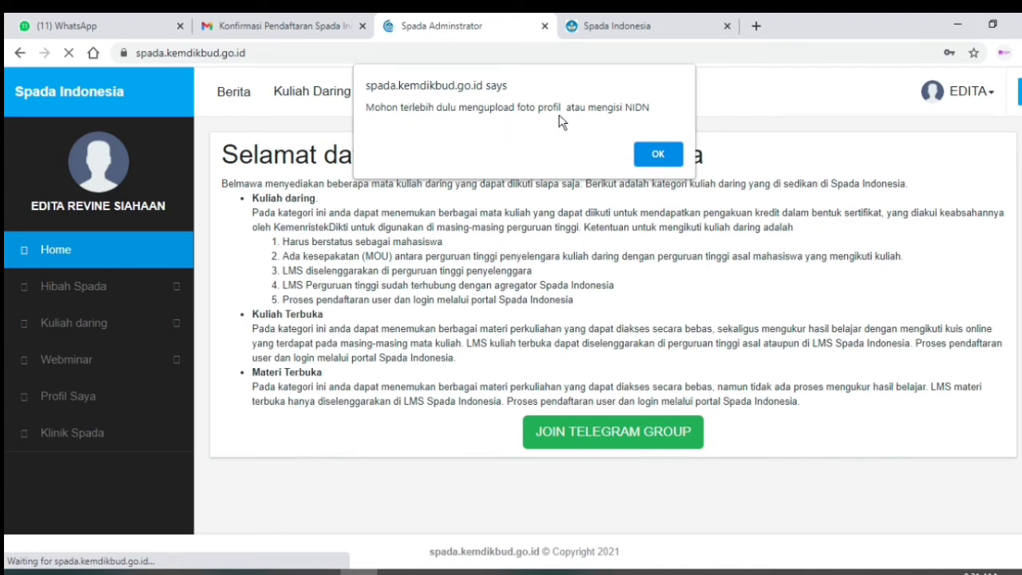
pyautogui.click(658, 155)
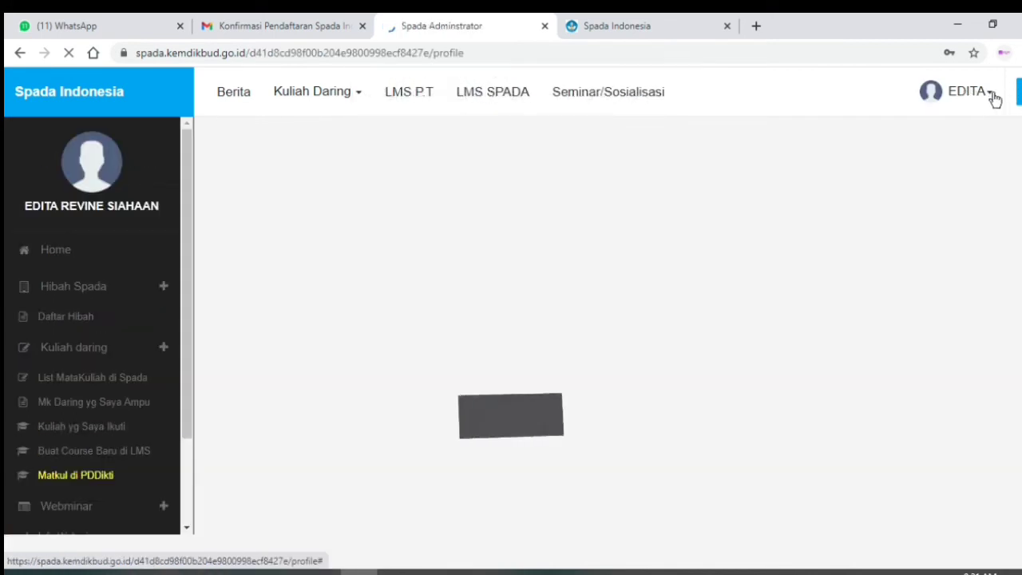
# - Close Chrome's 'Password saved' notice and scroll through the Profil Saya account details
pyautogui.scroll(-2, 47, 311)
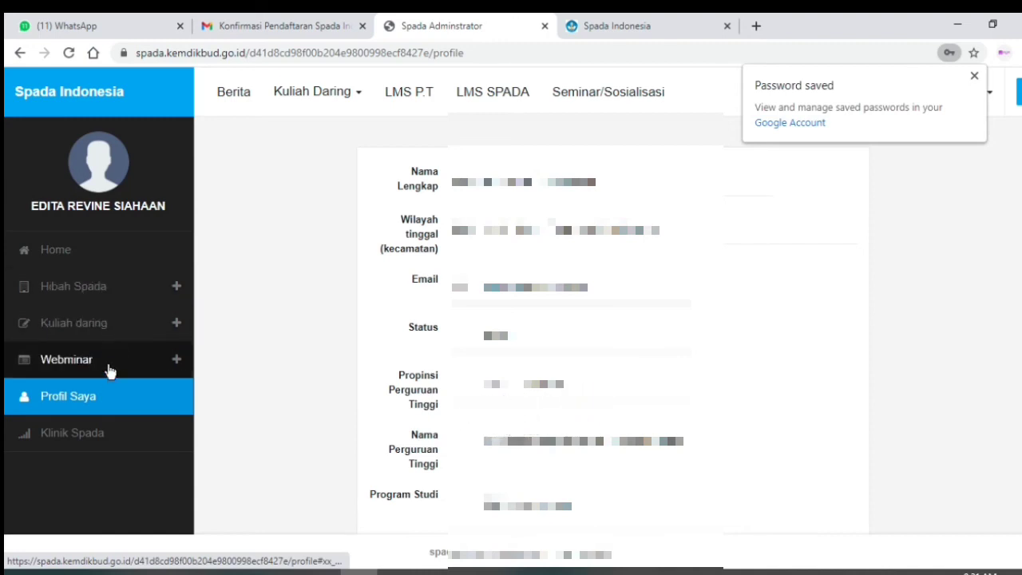
pyautogui.click(974, 75)
pyautogui.scroll(-4, 559, 239)
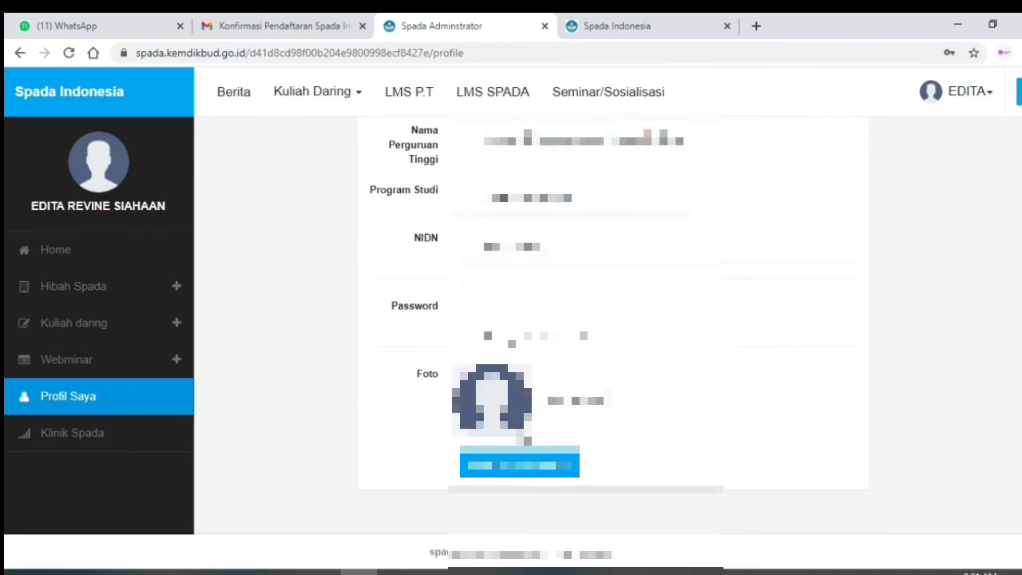
pyautogui.scroll(1, 535, 397)
pyautogui.scroll(-1, 535, 396)
pyautogui.scroll(3, 559, 453)
pyautogui.scroll(3, 559, 454)
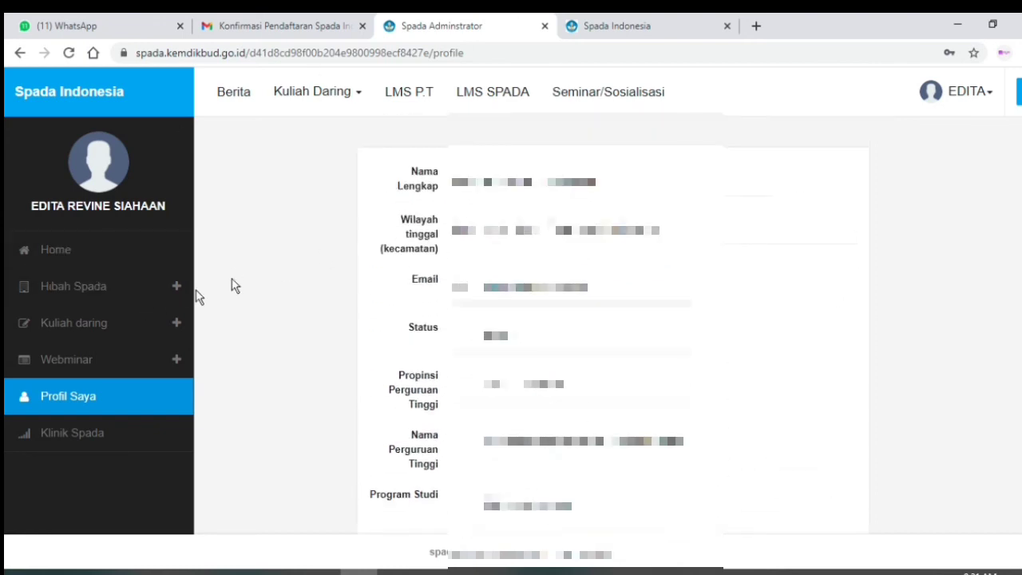
# - Open Daftar Hibah under Hibah Spada to view the three 2021 grant offers
pyautogui.click(81, 293)
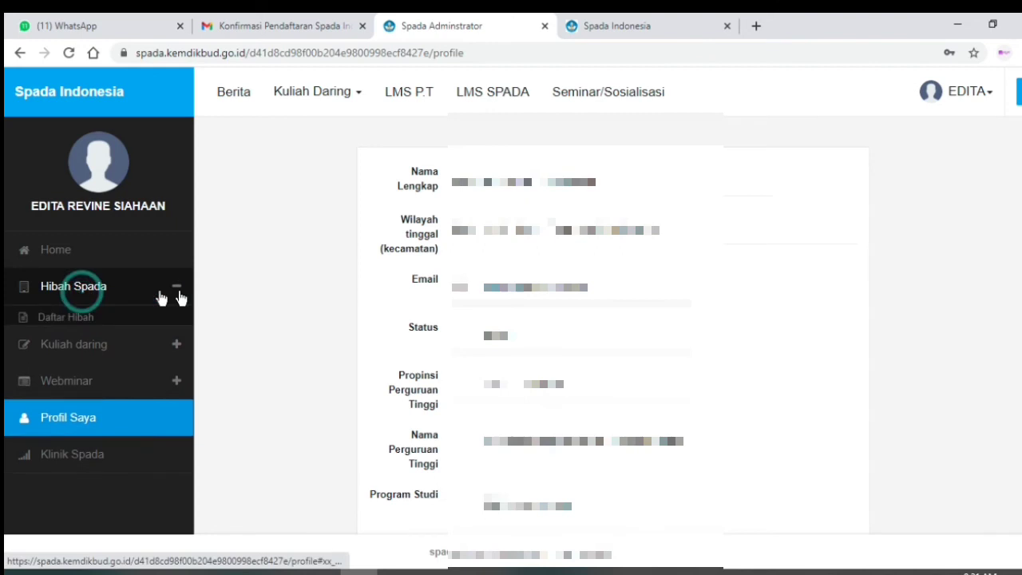
pyautogui.click(88, 321)
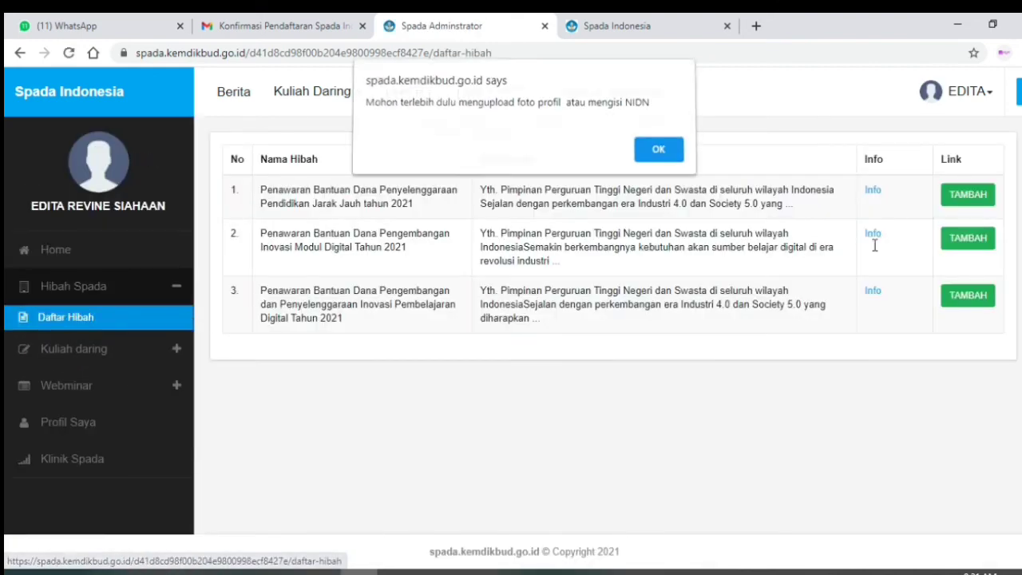
pyautogui.click(651, 358)
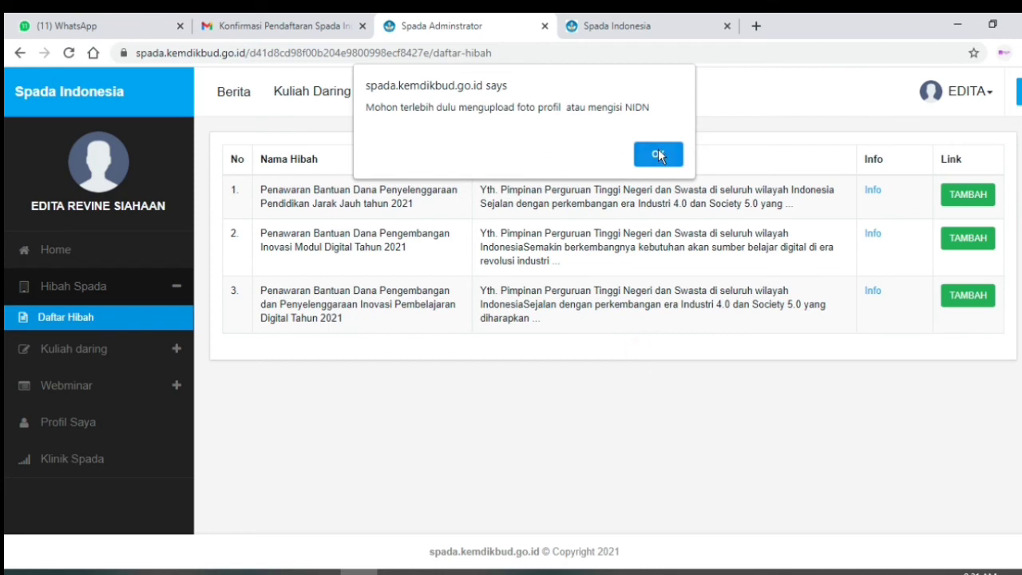
pyautogui.click(303, 123)
# - Dismiss the profile-photo or NIDN reminder and expand Kuliah daring to list its course options
pyautogui.click(85, 352)
pyautogui.click(656, 153)
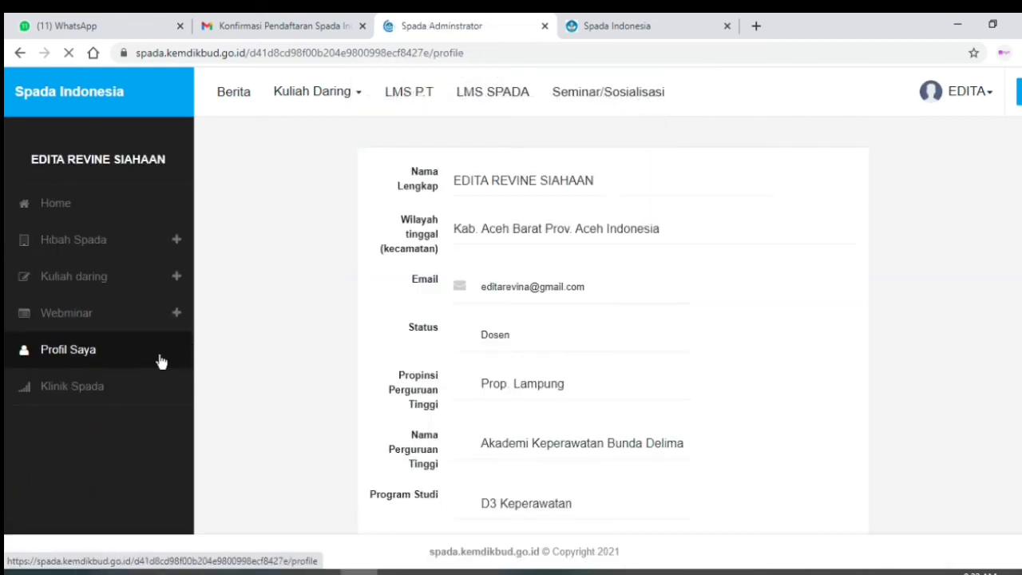
pyautogui.click(159, 283)
pyautogui.click(159, 346)
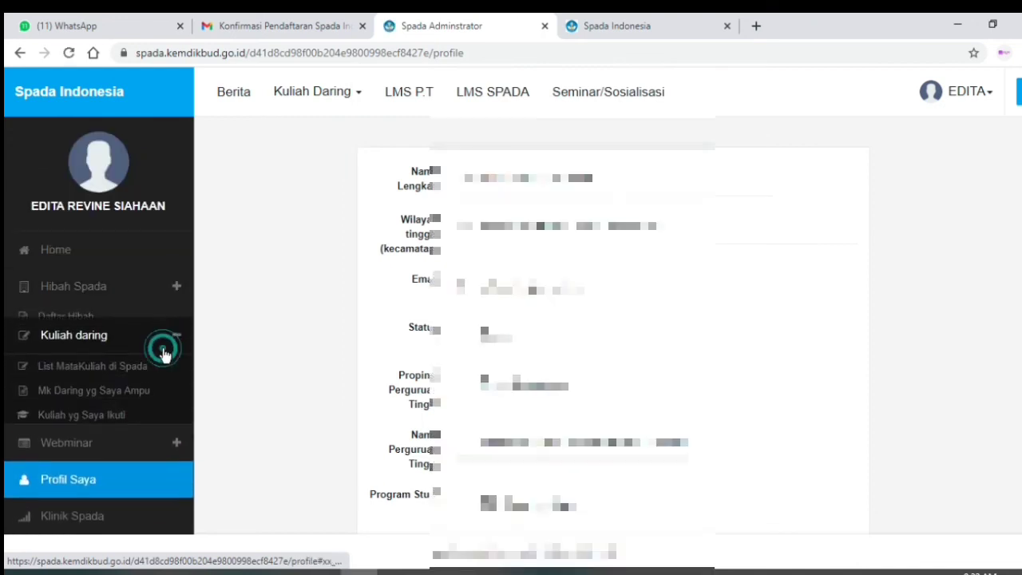
pyautogui.scroll(-1, 127, 359)
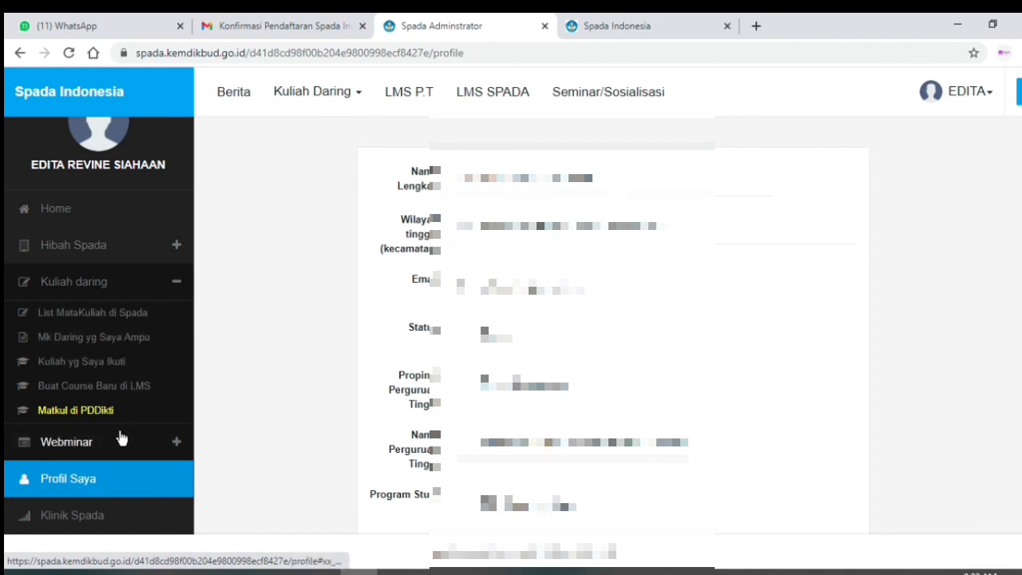
pyautogui.click(153, 442)
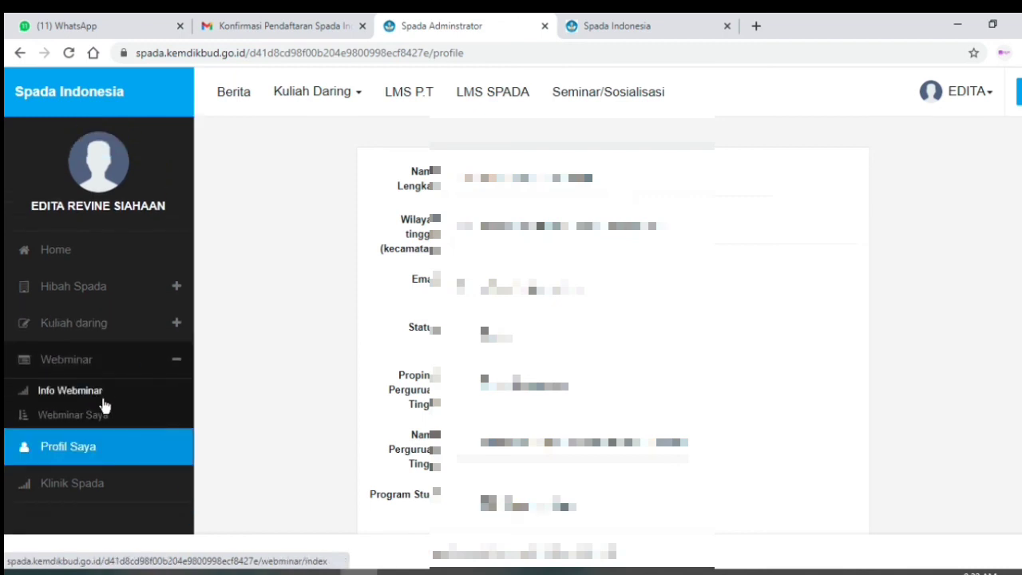
pyautogui.click(88, 392)
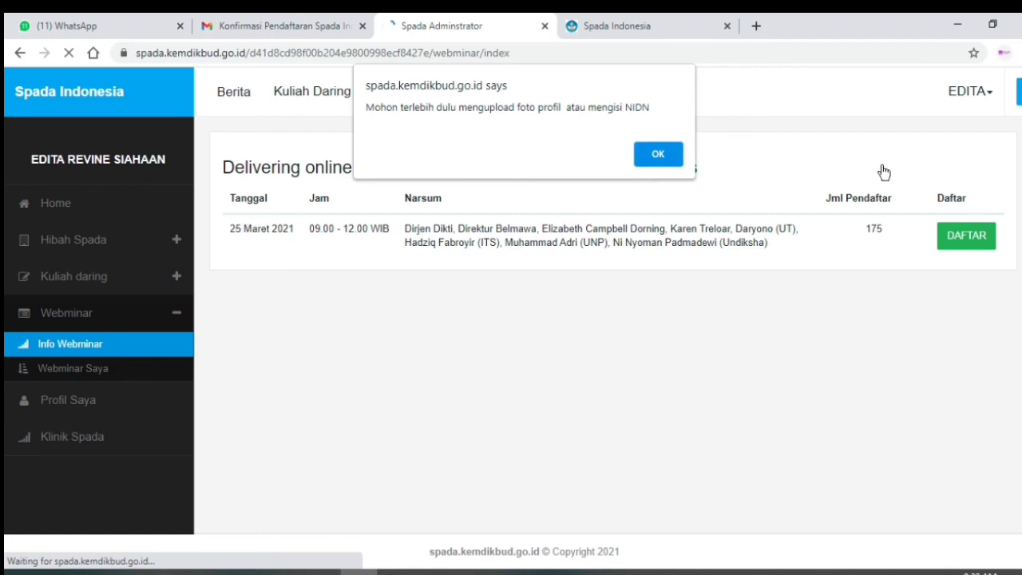
pyautogui.click(656, 155)
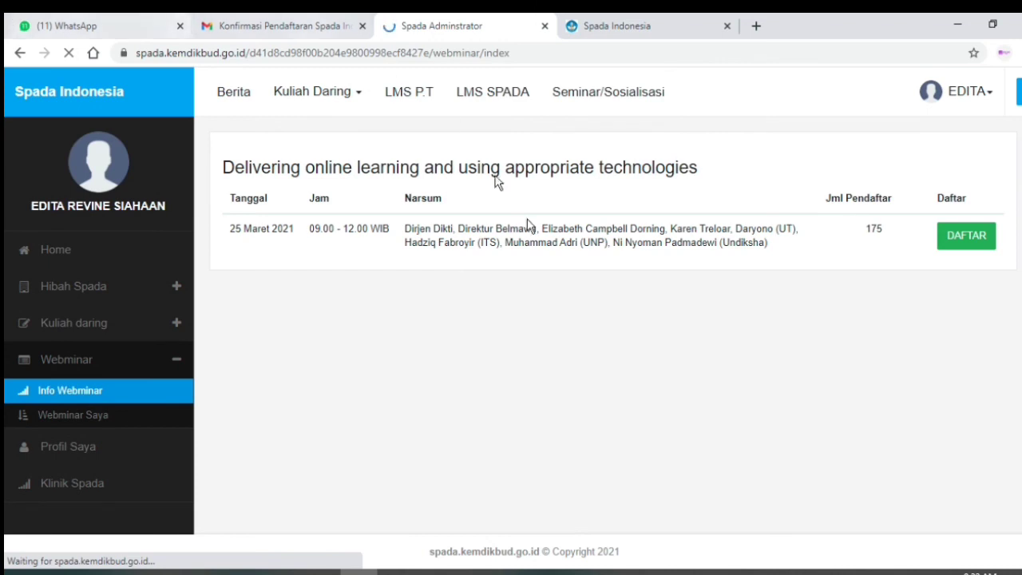
pyautogui.scroll(-1, 273, 447)
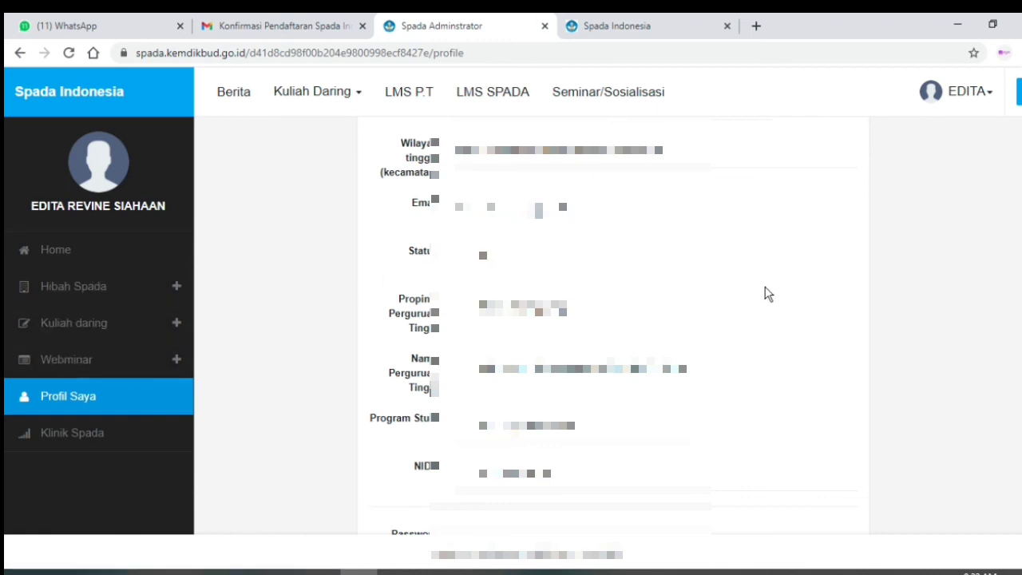
pyautogui.scroll(1, 772, 278)
pyautogui.scroll(1, 772, 279)
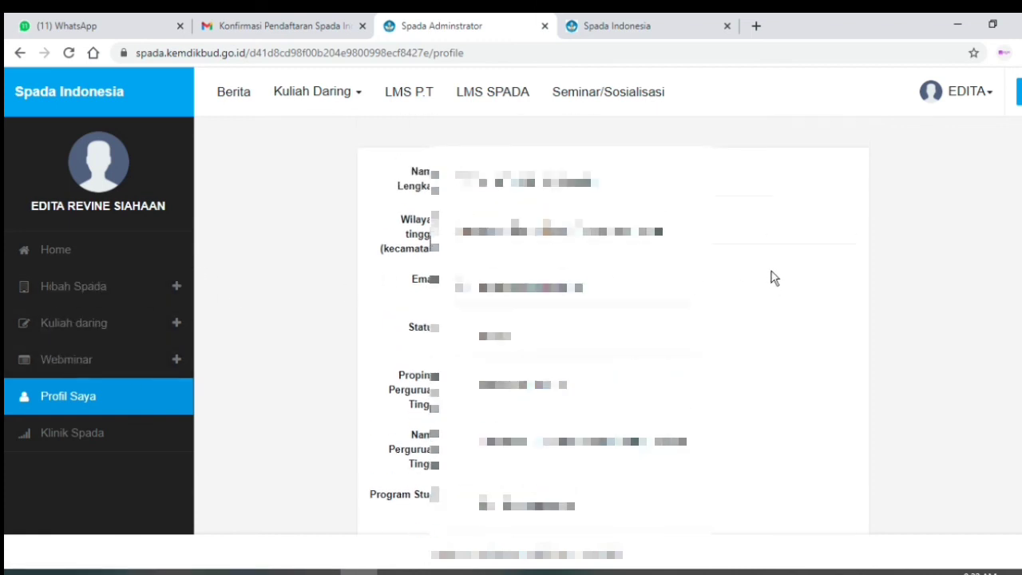